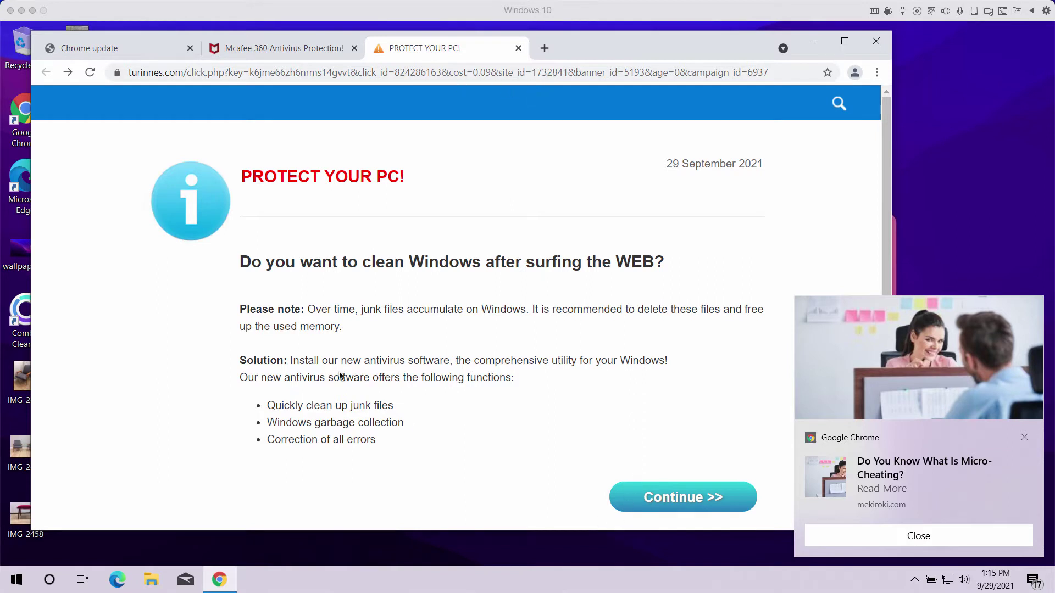
# Step: Open Control Panel by searching 'con' from the Start right-click menu
pyautogui.rightClick(17, 581)
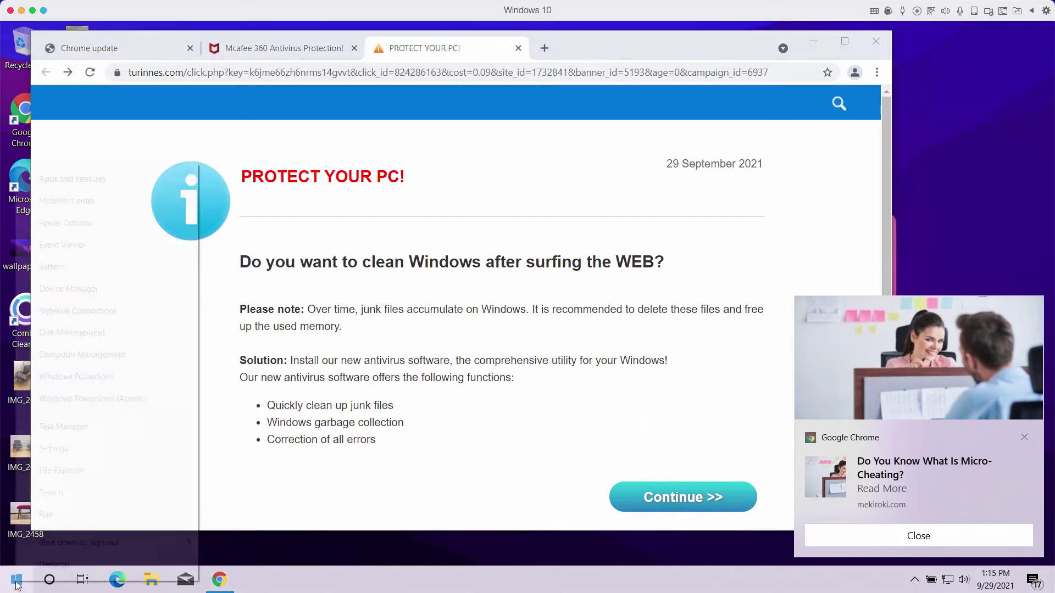
pyautogui.click(80, 492)
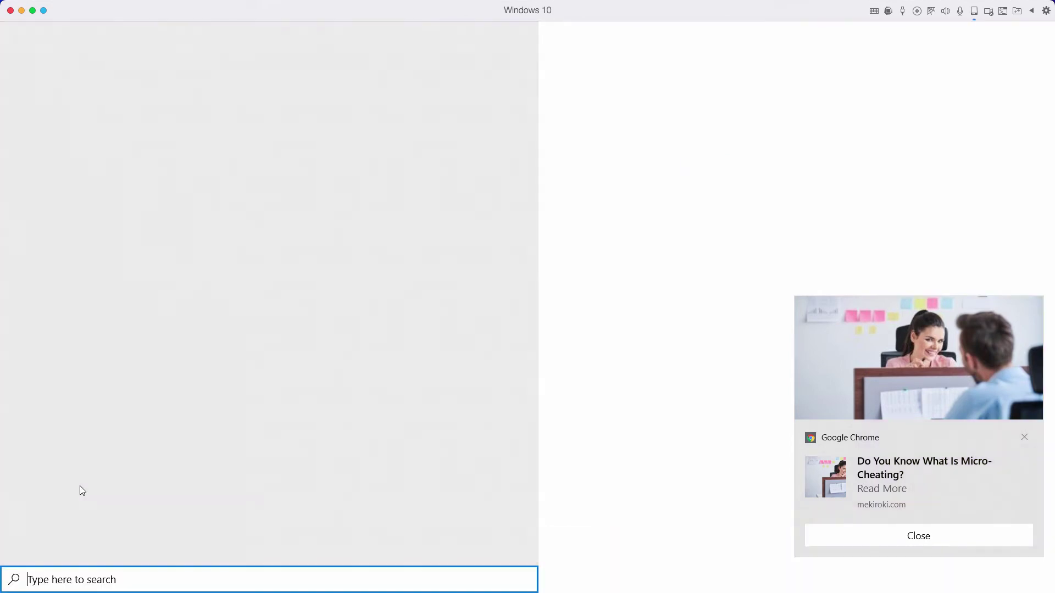
pyautogui.write('con')
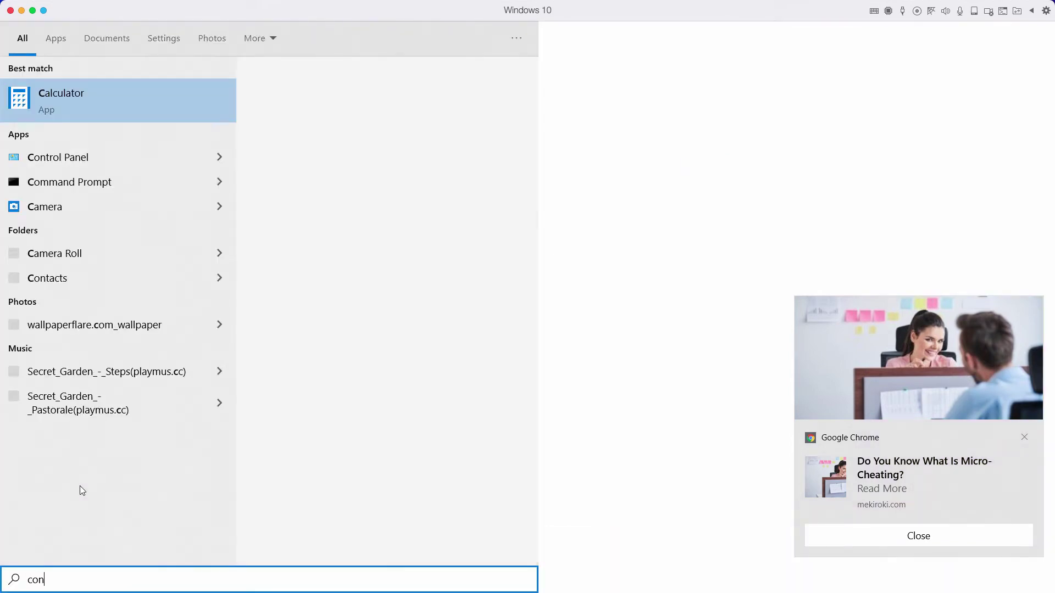
pyautogui.click(160, 100)
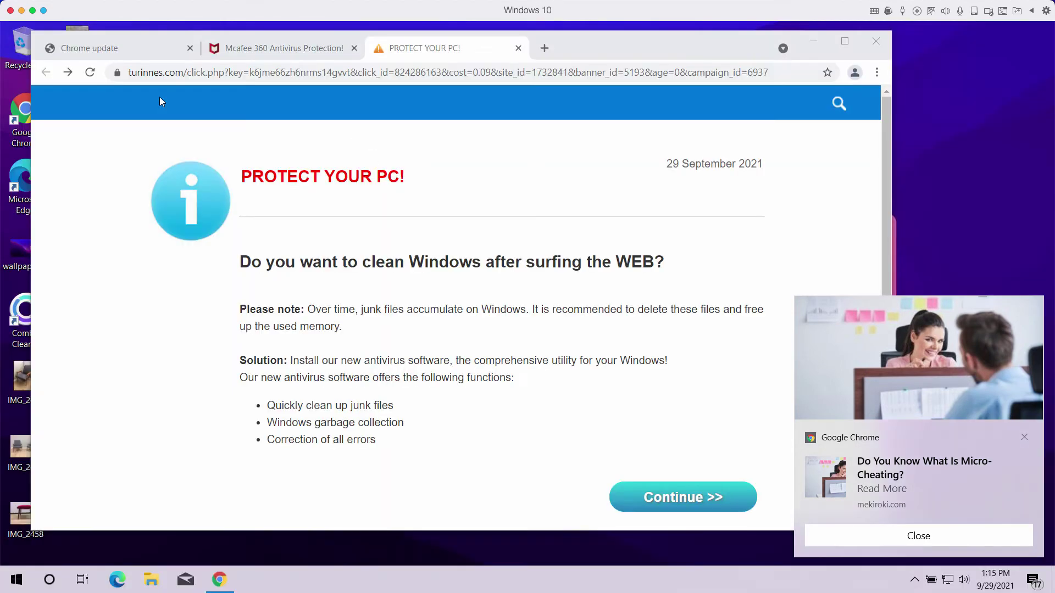
# Step: Open Uninstall a program and review the installed entries, including the Visual C++ redistributables
pyautogui.click(388, 371)
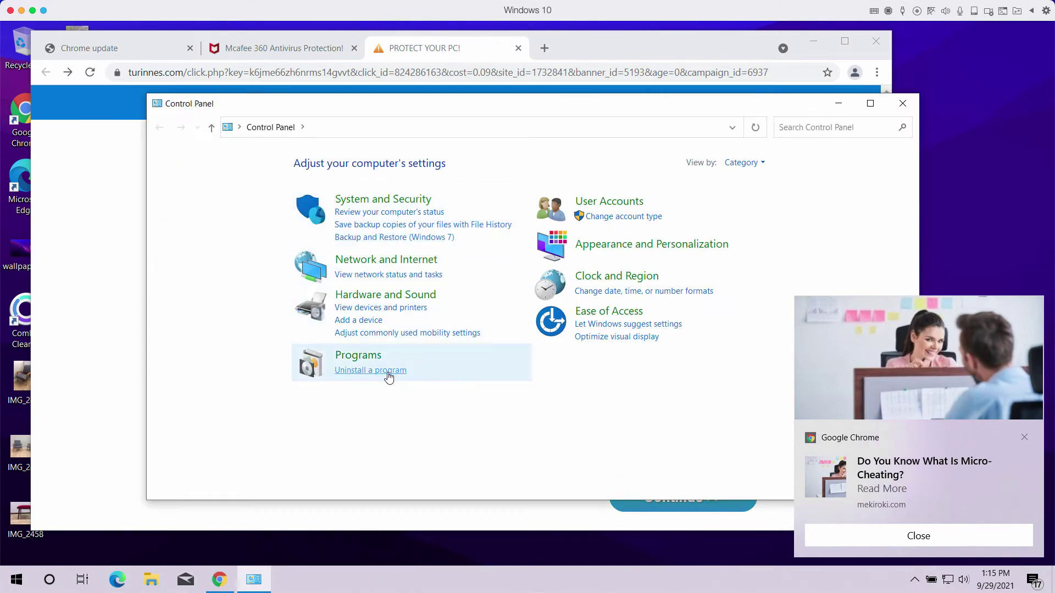
pyautogui.click(404, 339)
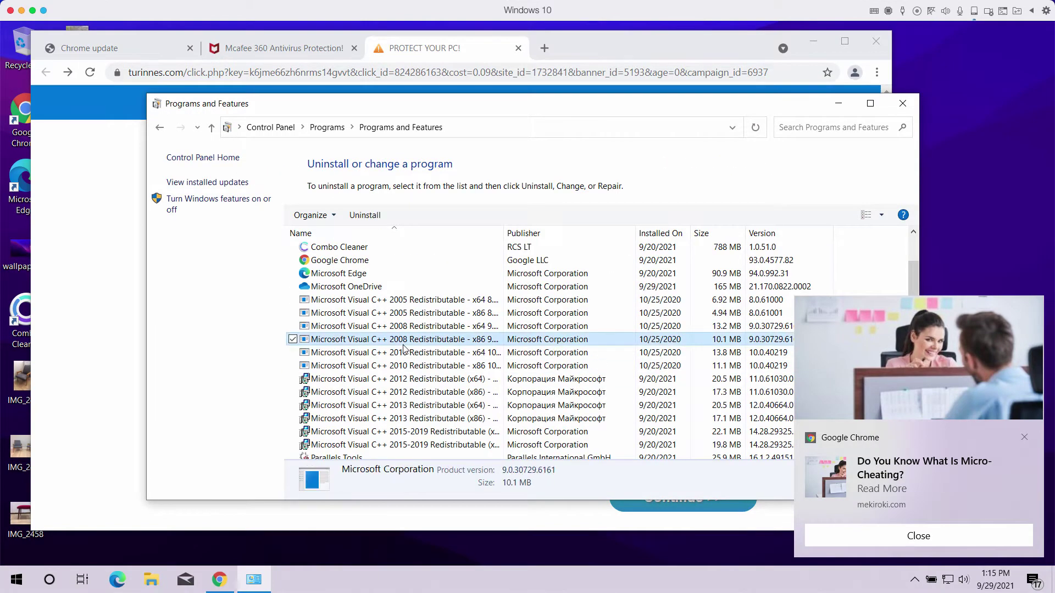
pyautogui.scroll(-1, 395, 330)
pyautogui.moveTo(372, 108); pyautogui.dragTo(262, 94)
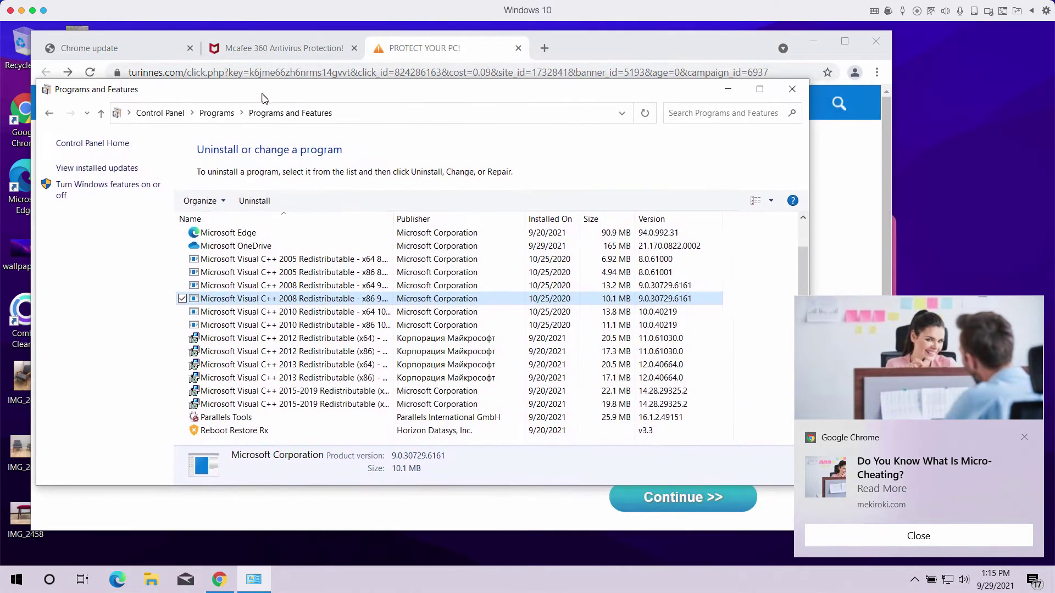
pyautogui.click(308, 367)
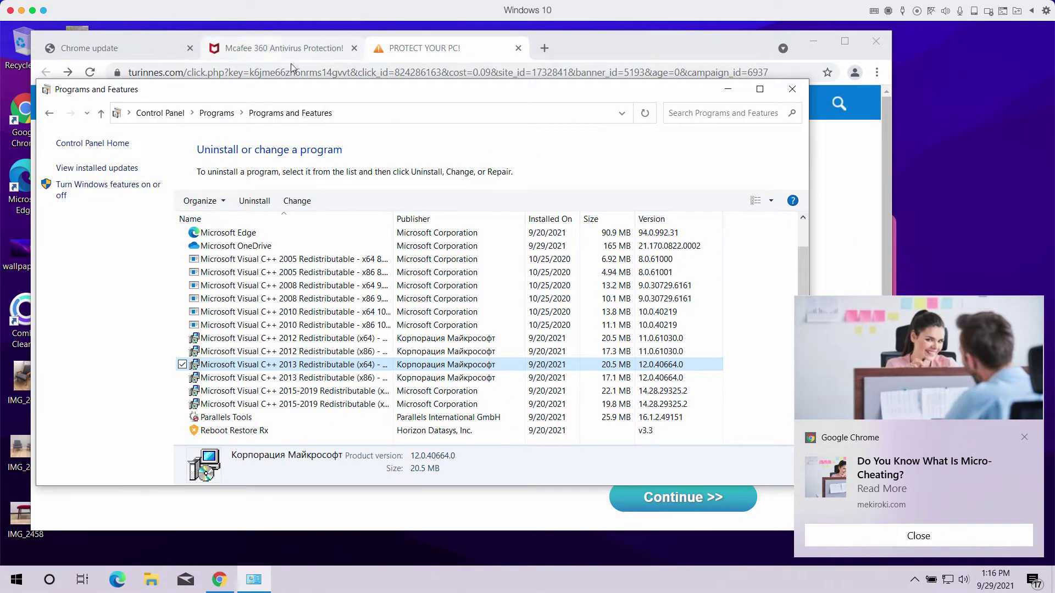
# Step: Close Programs and Features, then move the Chrome window left and make it narrower
pyautogui.click(793, 89)
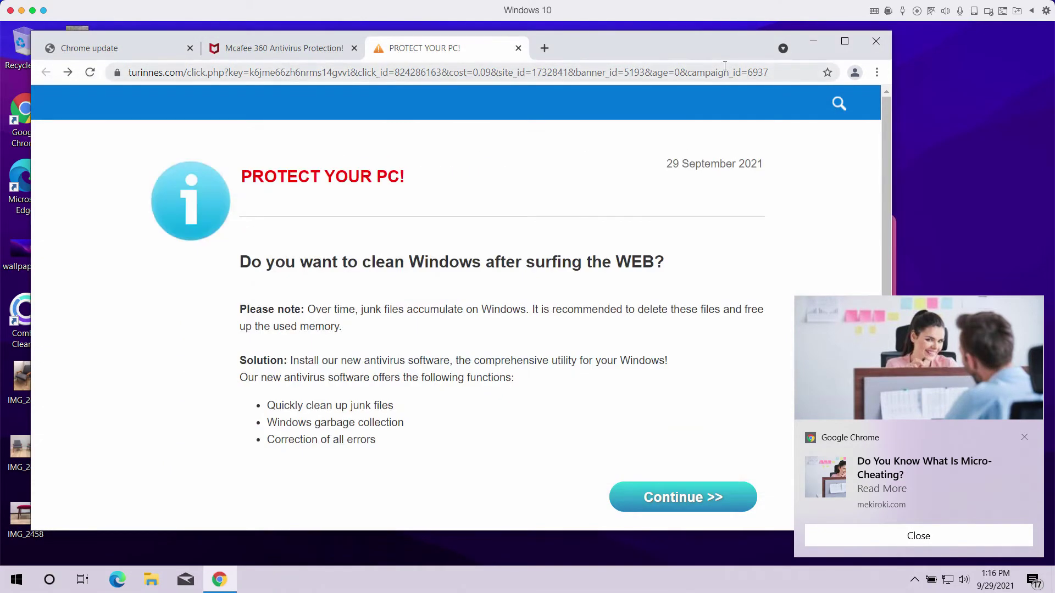
pyautogui.moveTo(705, 47); pyautogui.dragTo(699, 47)
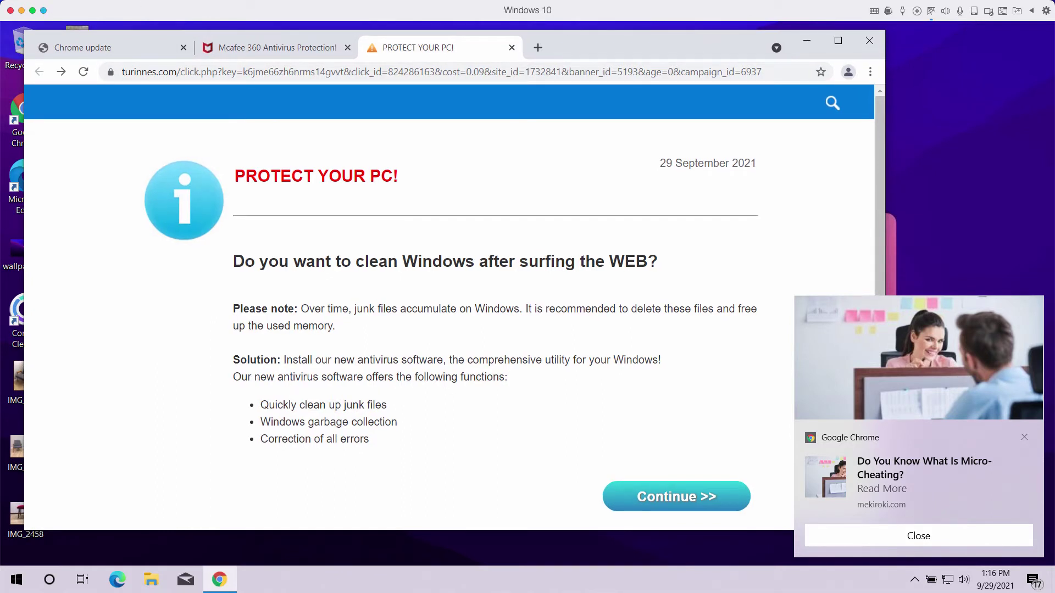
pyautogui.moveTo(586, 48); pyautogui.dragTo(567, 55)
pyautogui.moveTo(864, 215); pyautogui.dragTo(730, 209)
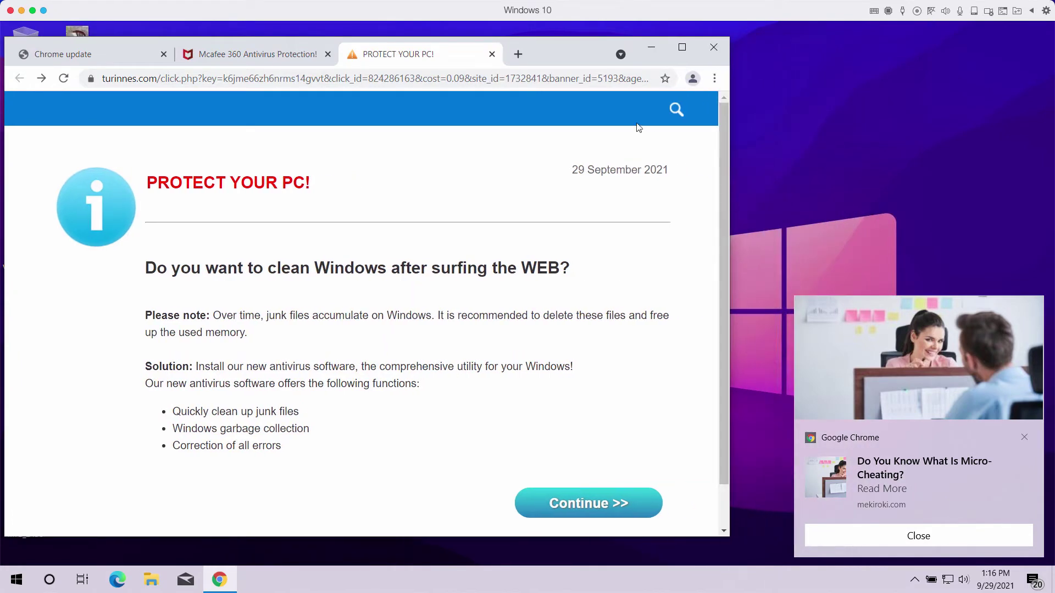
# Step: Open Chrome's Extensions page through More tools; no extensions are installed
pyautogui.click(714, 78)
pyautogui.moveTo(629, 270)
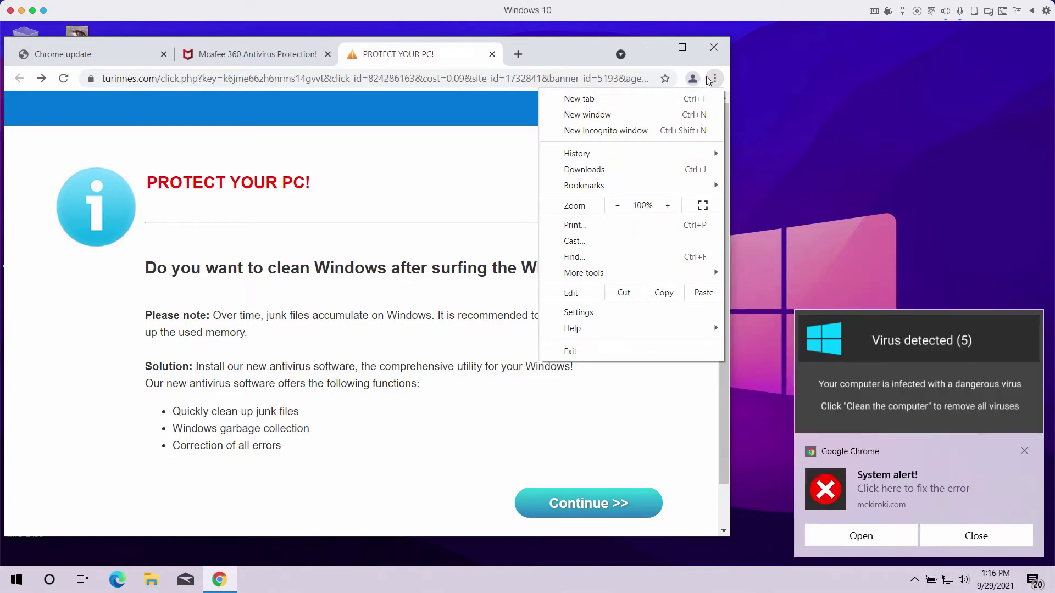
pyautogui.moveTo(593, 277)
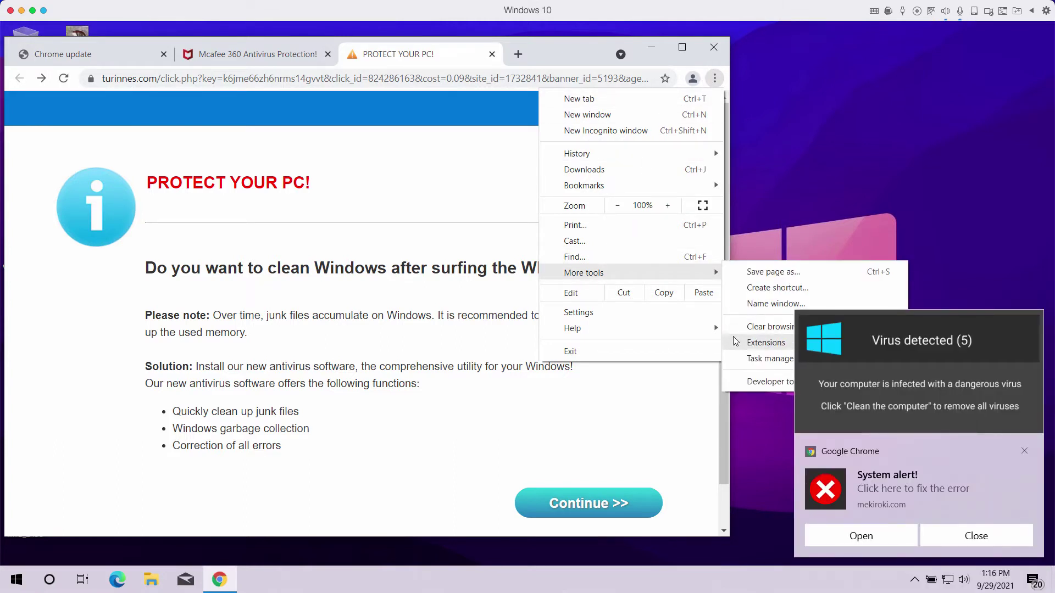
pyautogui.click(765, 342)
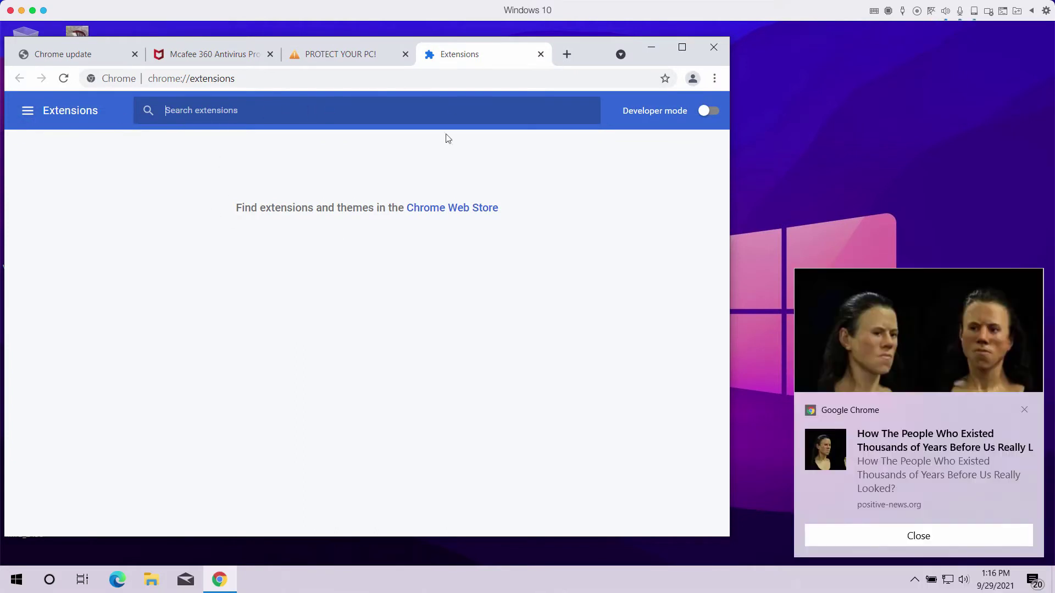
# Step: Close the Extensions tab and load combocleaner.com in a new Chrome tab
pyautogui.click(540, 54)
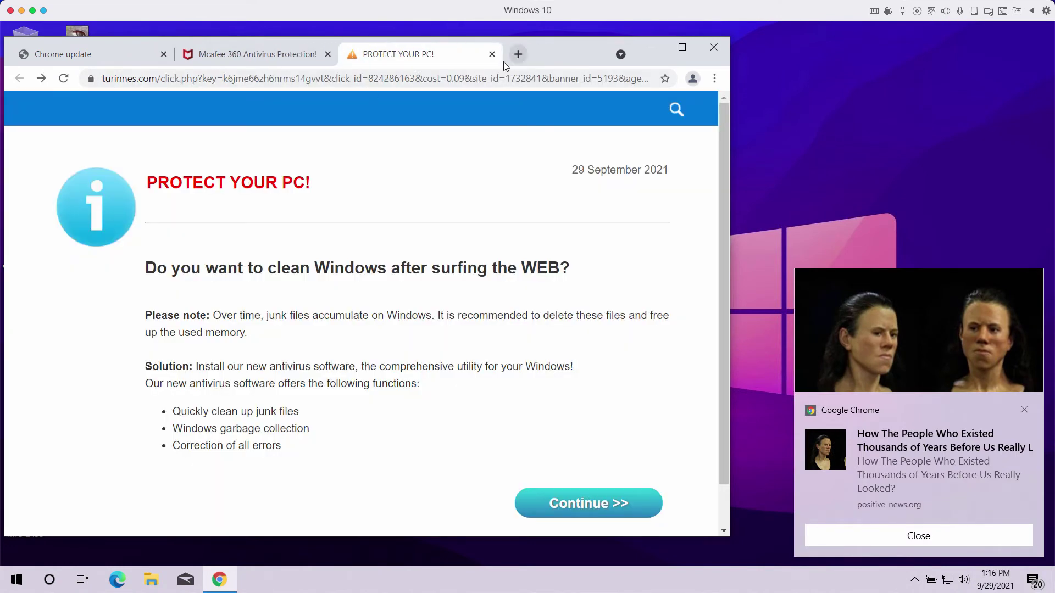
pyautogui.click(520, 54)
pyautogui.write('combocleaner.com')
pyautogui.press('Return')
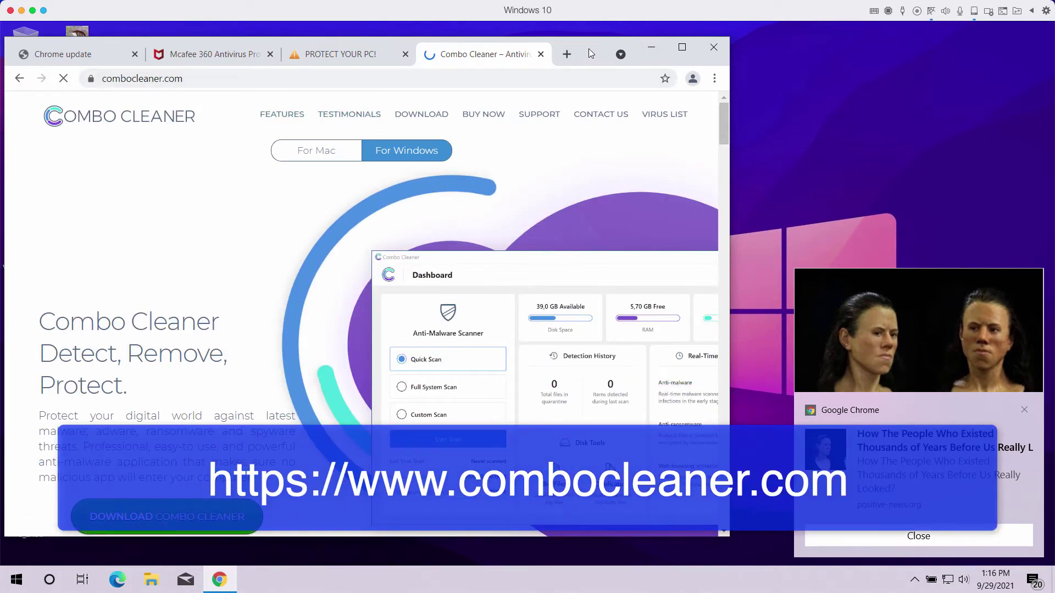
pyautogui.moveTo(589, 48); pyautogui.dragTo(618, 47)
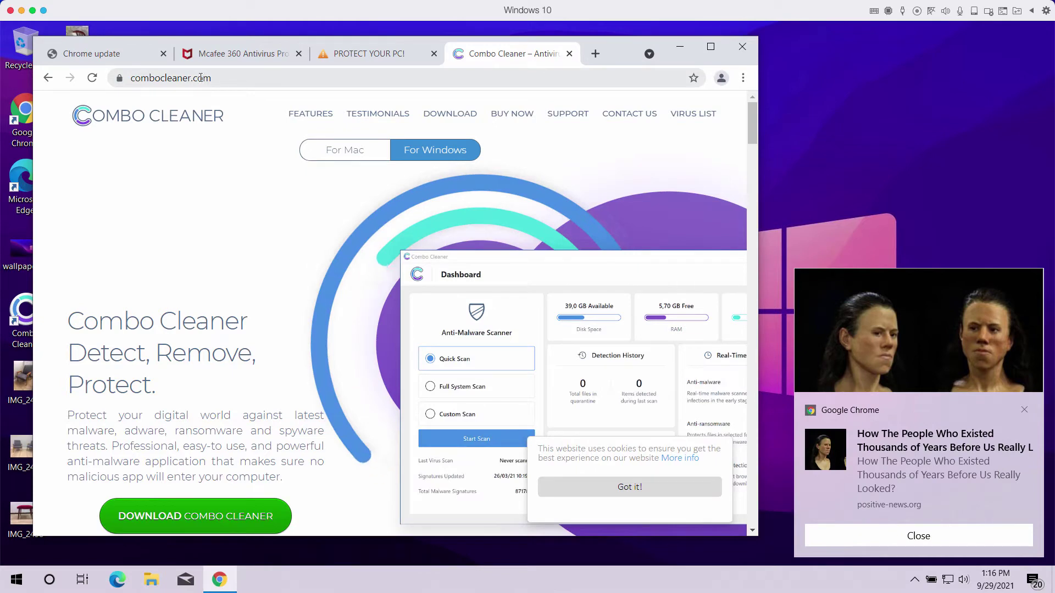
pyautogui.click(279, 82)
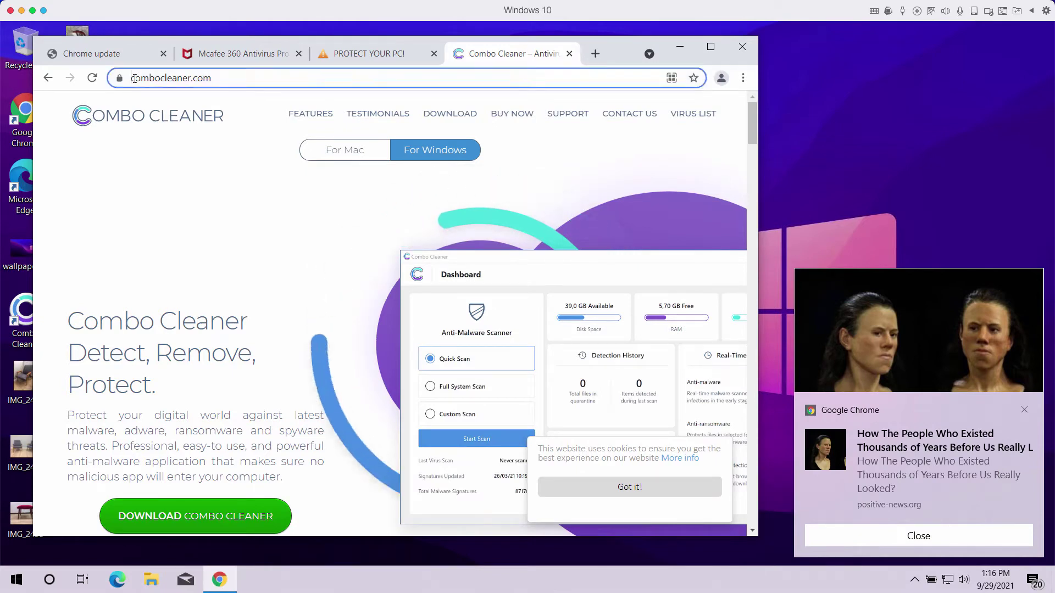
# Step: Minimize Chrome and launch Combo Cleaner from its desktop icon
pyautogui.click(680, 47)
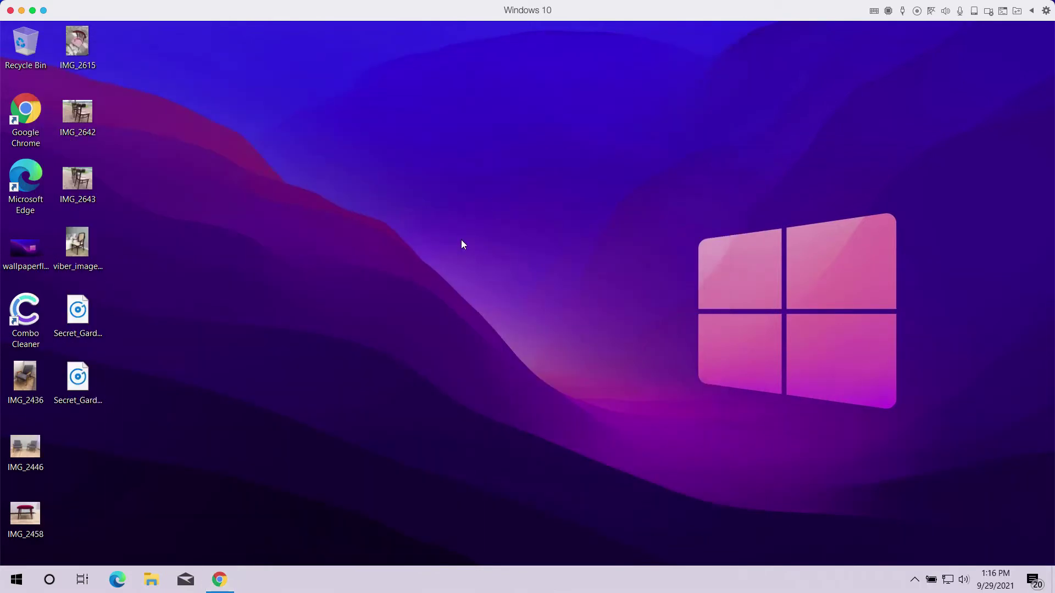
pyautogui.doubleClick(11, 336)
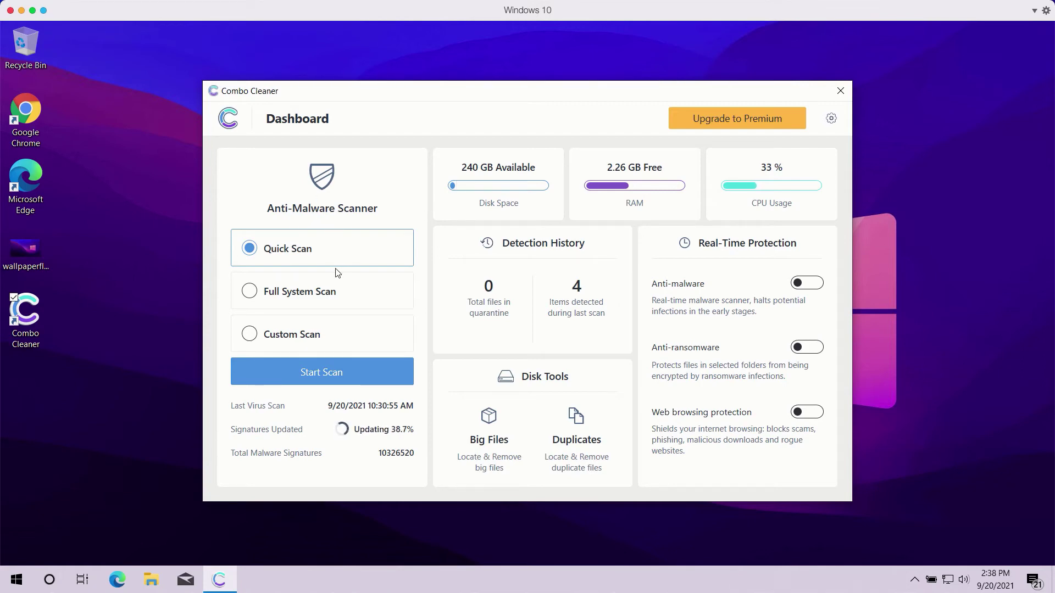
# Step: Start the Quick Scan from the Combo Cleaner Dashboard
pyautogui.click(322, 373)
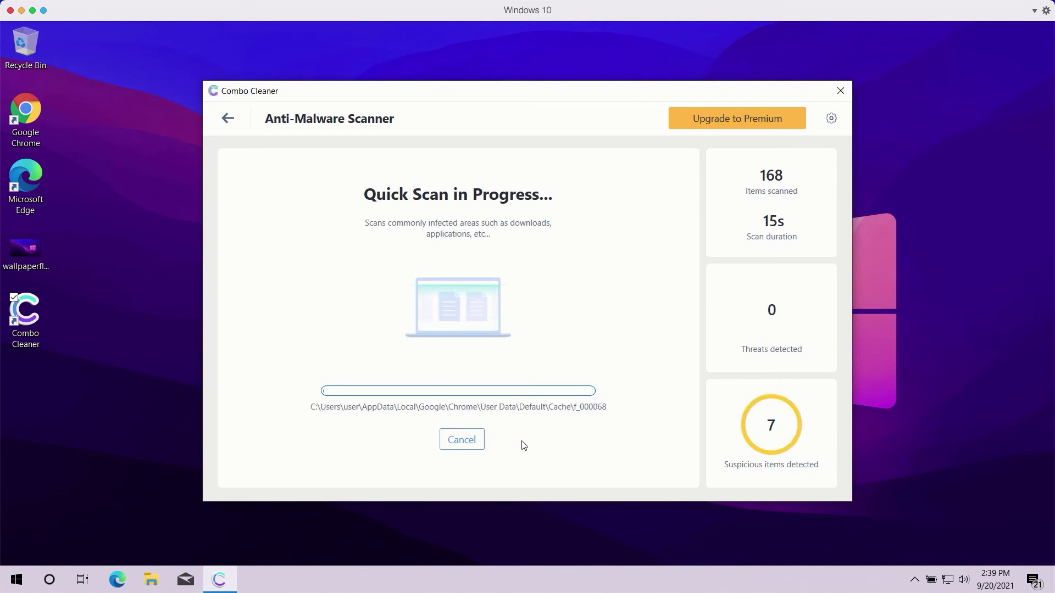
# Step: View the Anti-Ransomware and General settings pages, then return to the dashboard
pyautogui.click(831, 118)
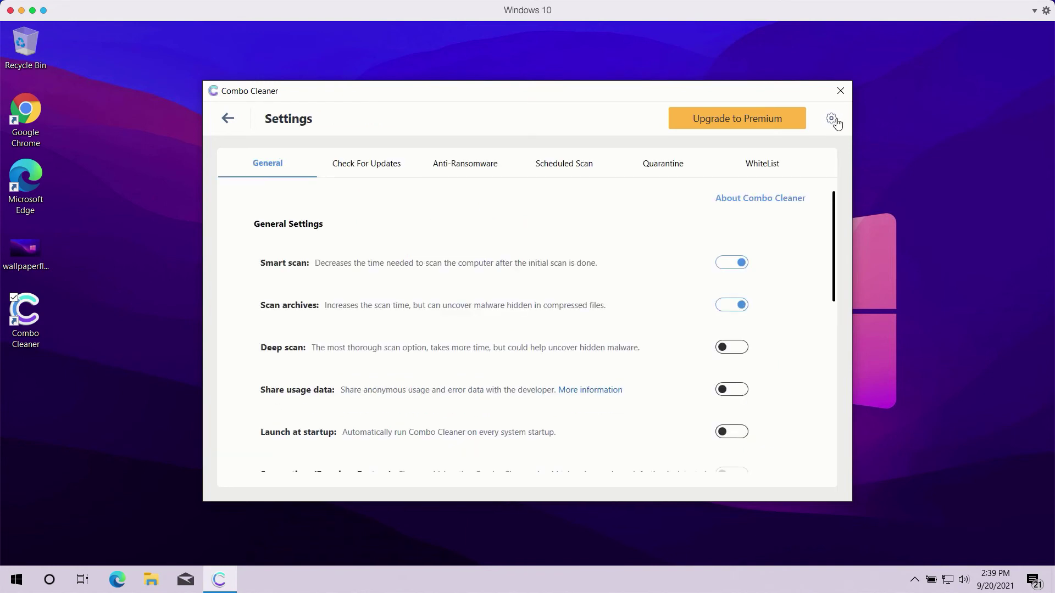
pyautogui.click(460, 168)
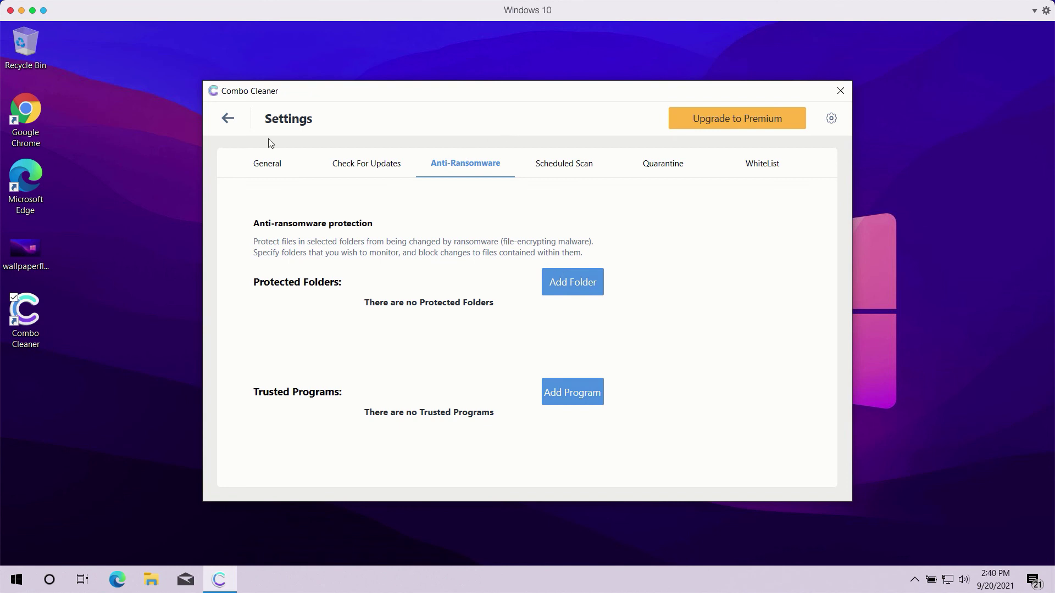
pyautogui.click(268, 173)
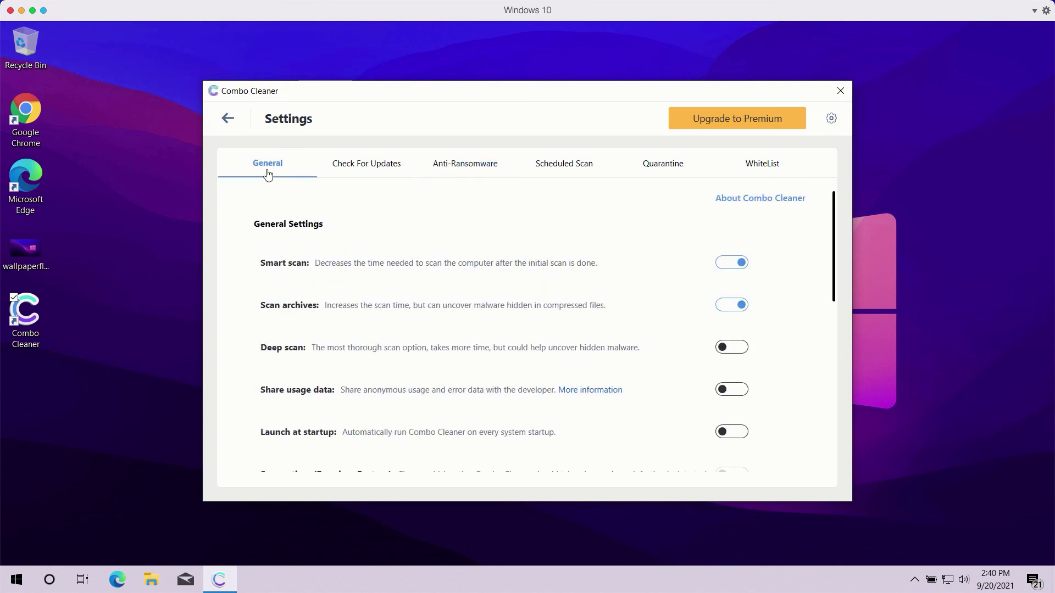
pyautogui.click(229, 120)
# Step: Reopen the running Quick Scan and decline cancelling it so scanning continues
pyautogui.click(364, 373)
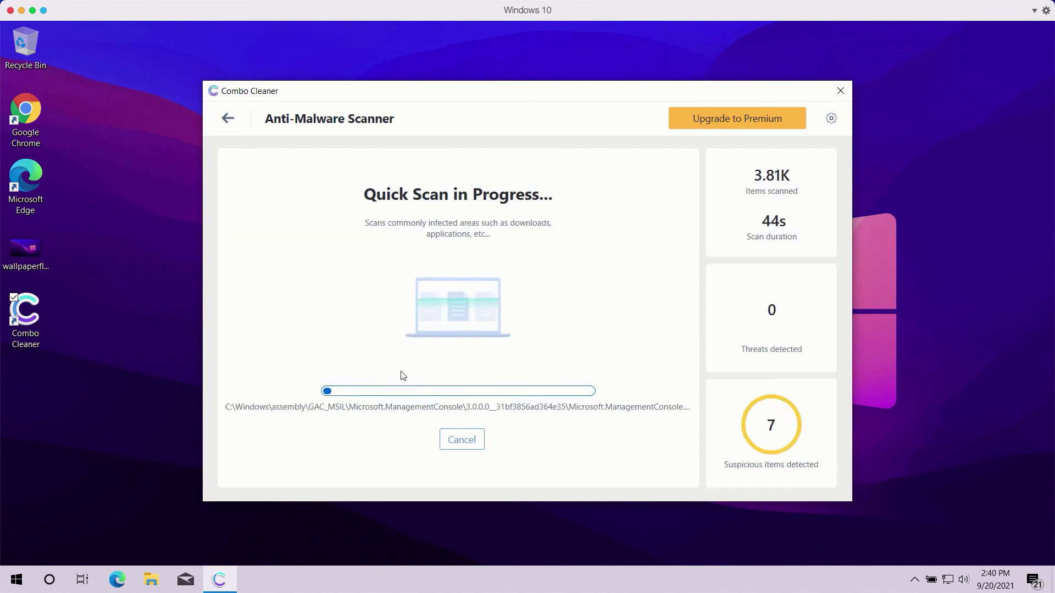
pyautogui.click(455, 444)
pyautogui.click(496, 367)
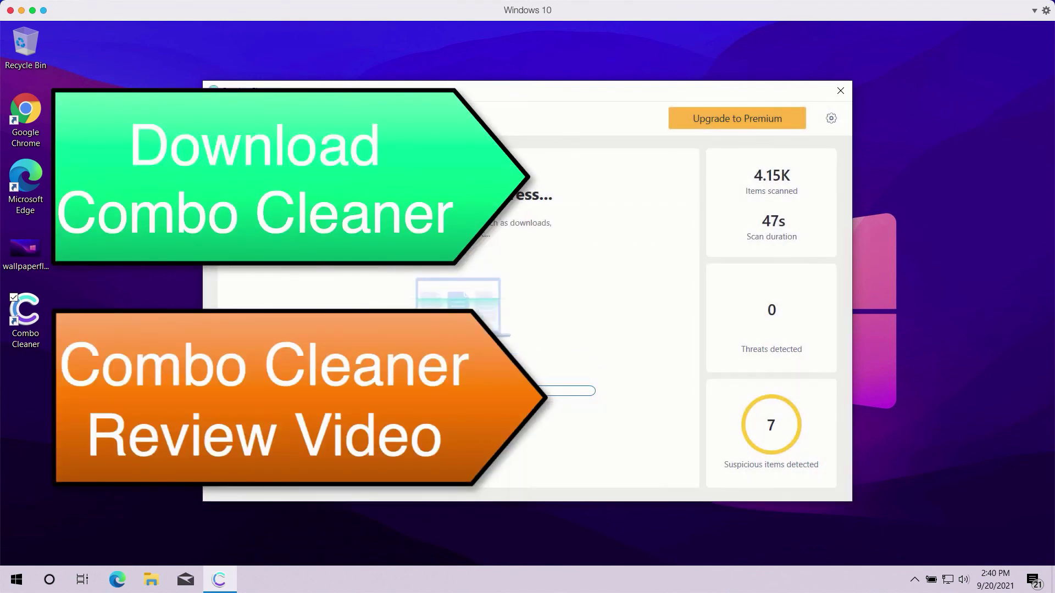